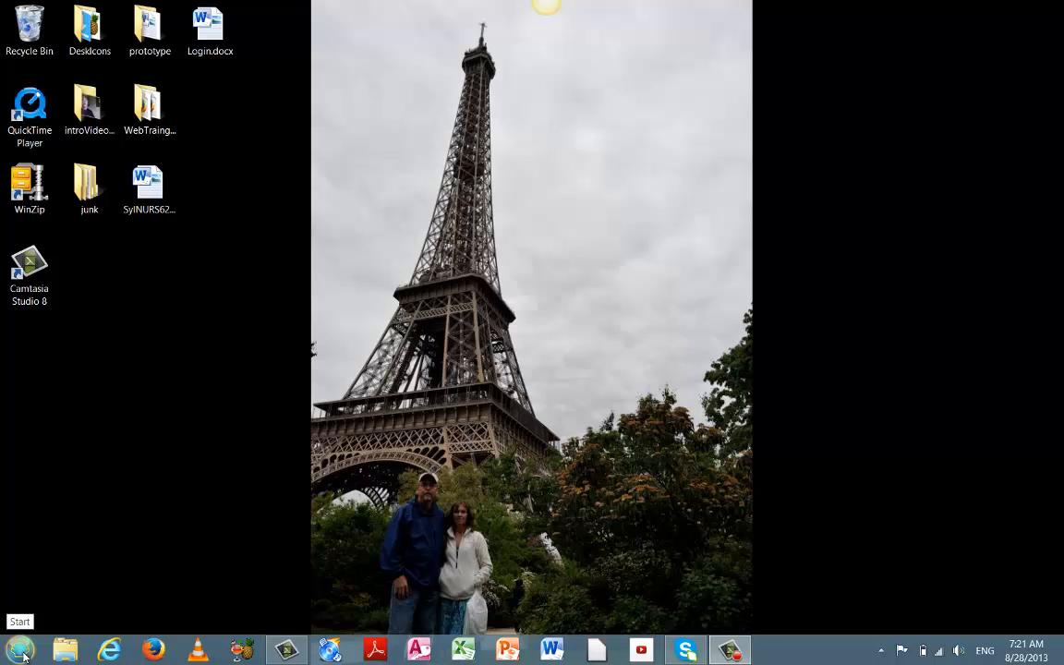
Step: Open the workbook Module1Ex1GB.xlsx from the AU, NSG, Module1 folder path inside the personal folder on the C: drive
left_click(20, 652)
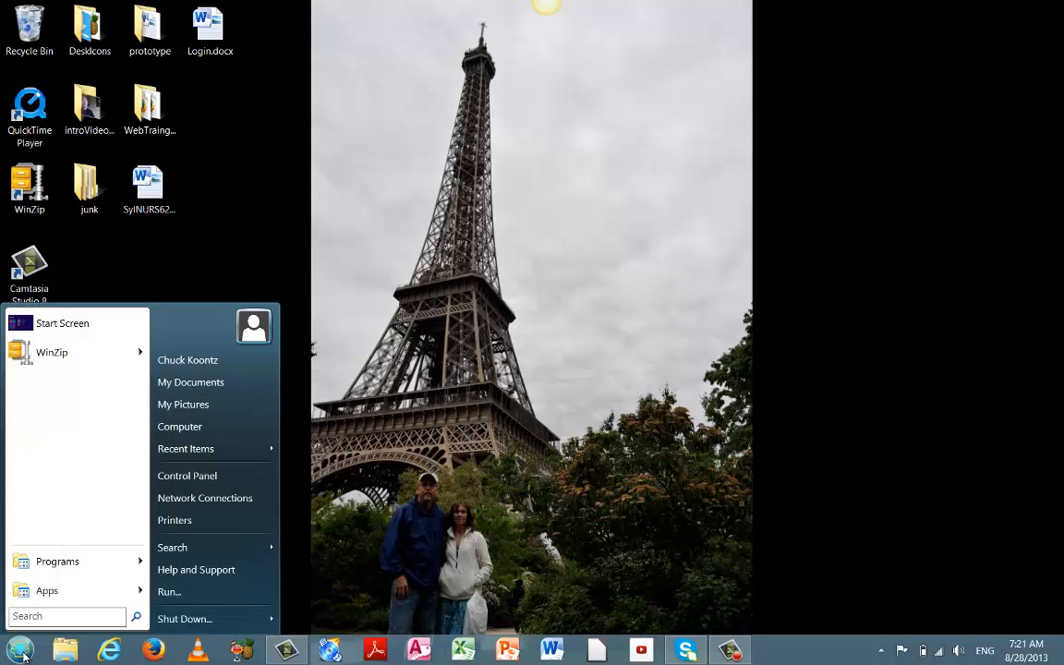
left_click(199, 430)
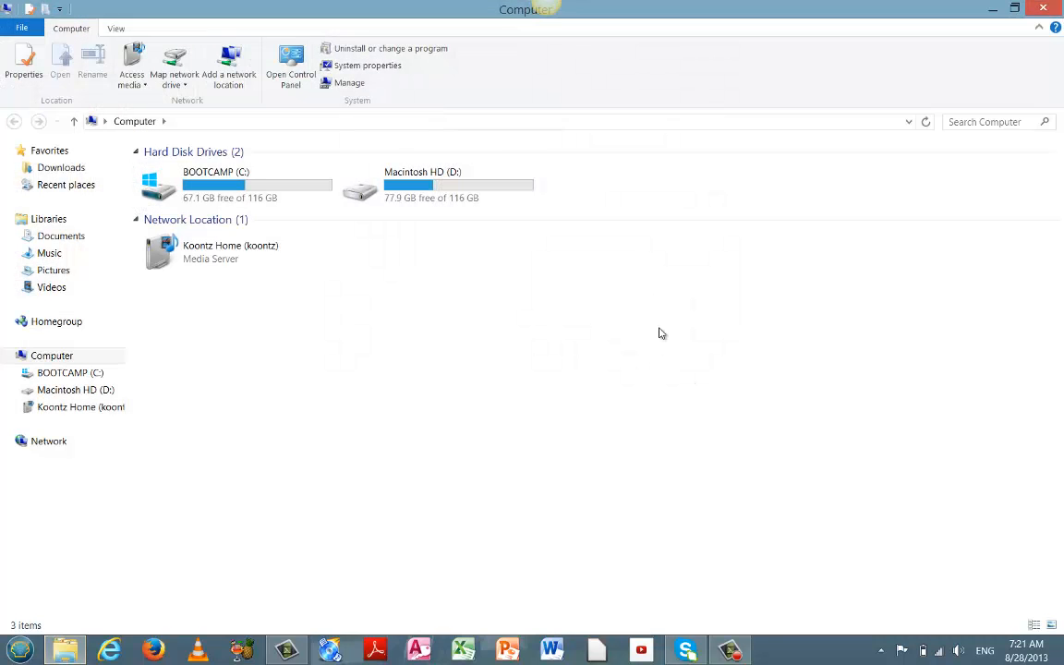
double_click(211, 187)
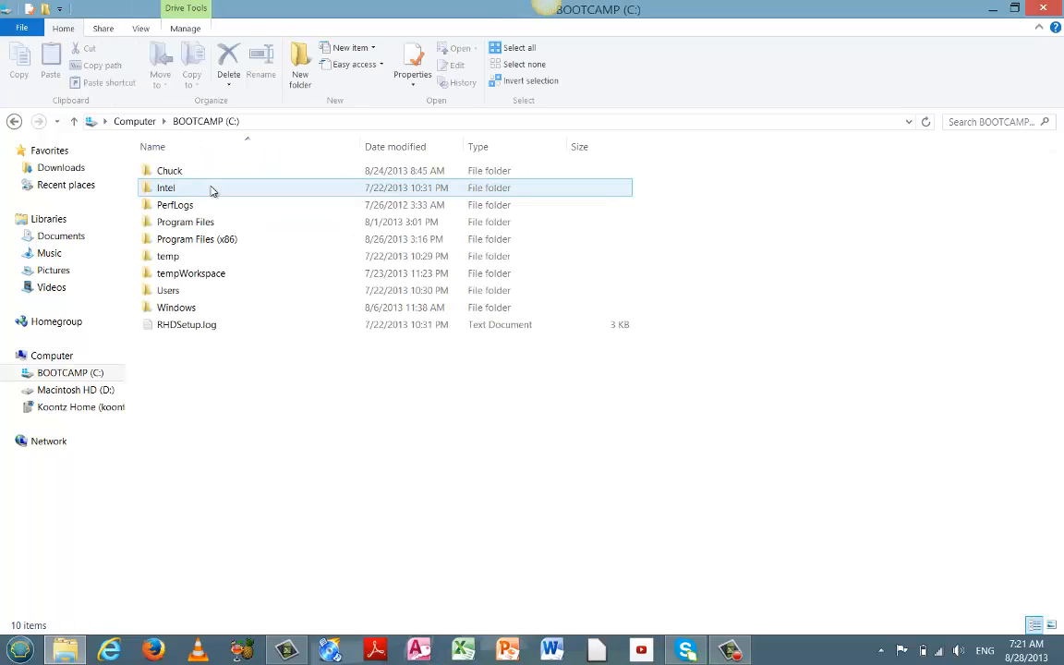
double_click(169, 170)
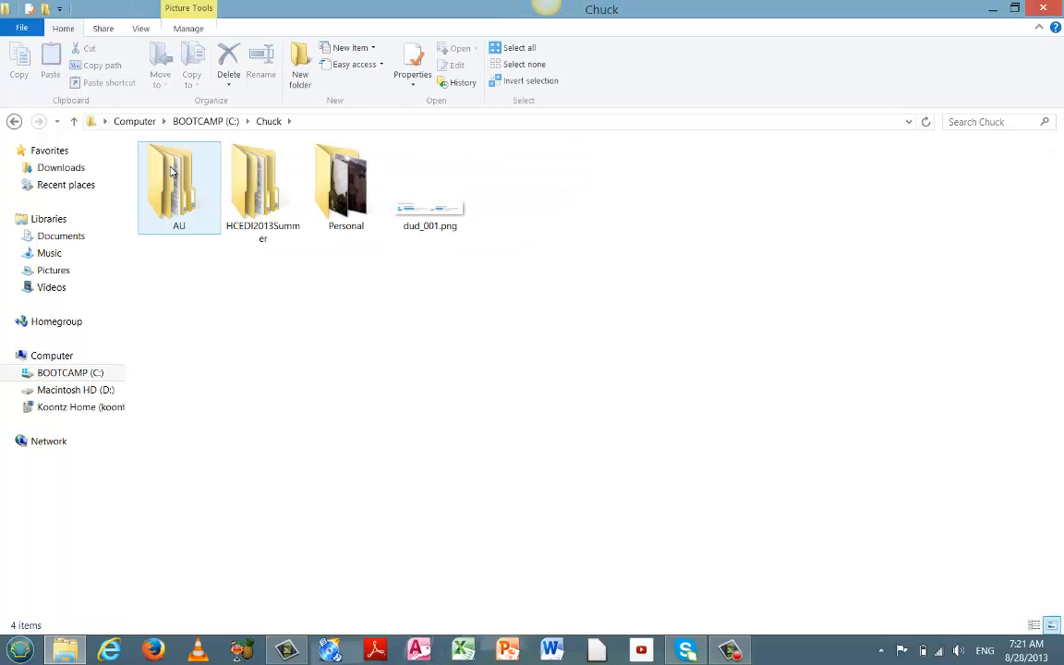
double_click(171, 171)
double_click(168, 171)
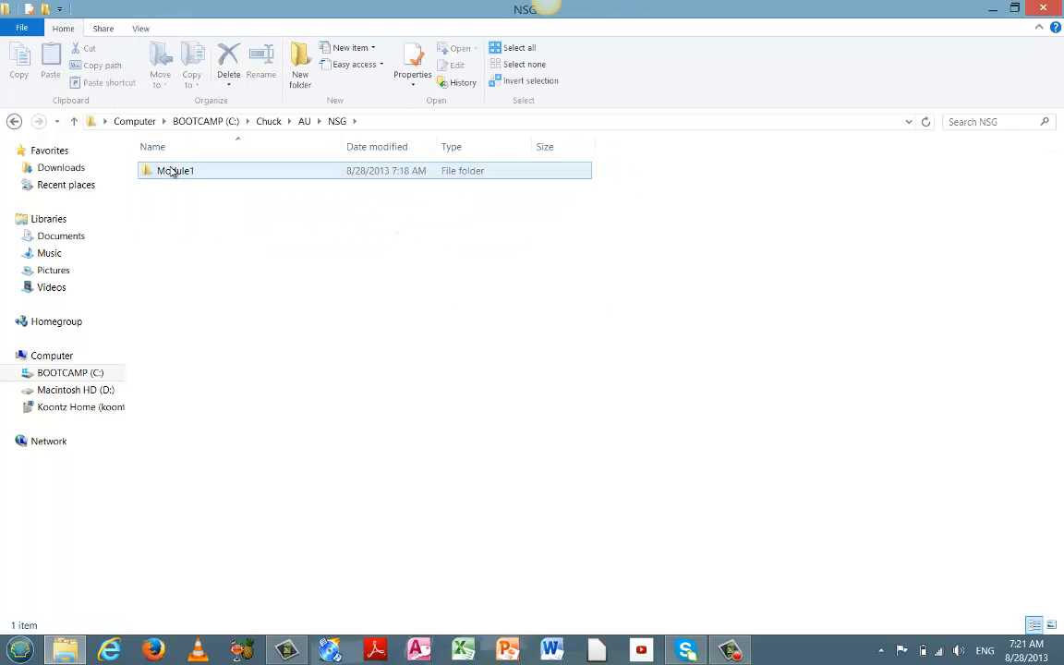
double_click(171, 171)
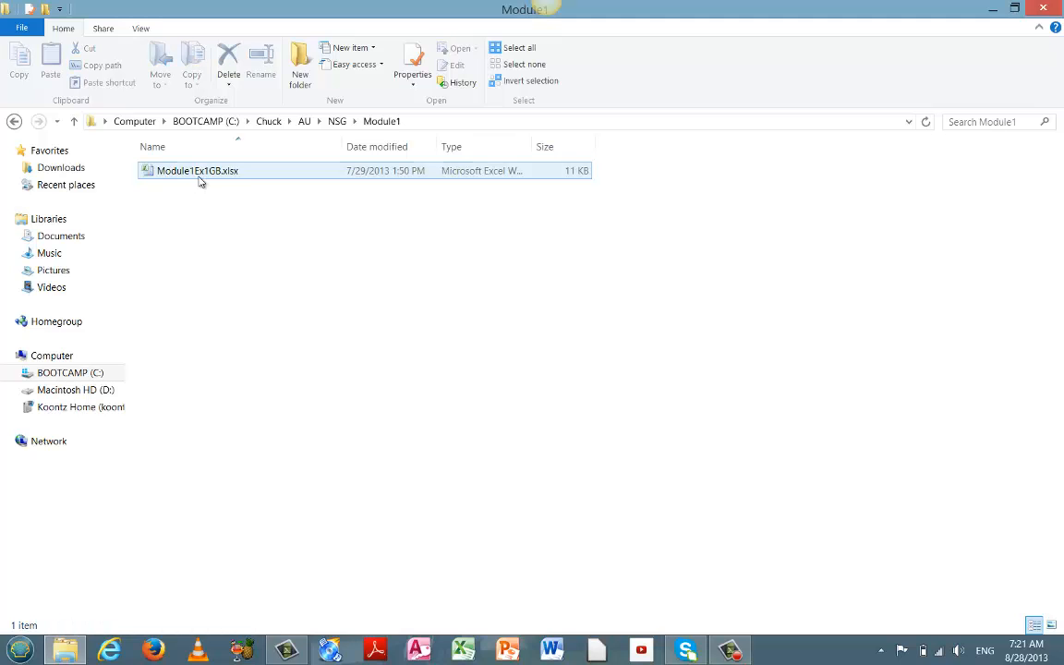
double_click(151, 174)
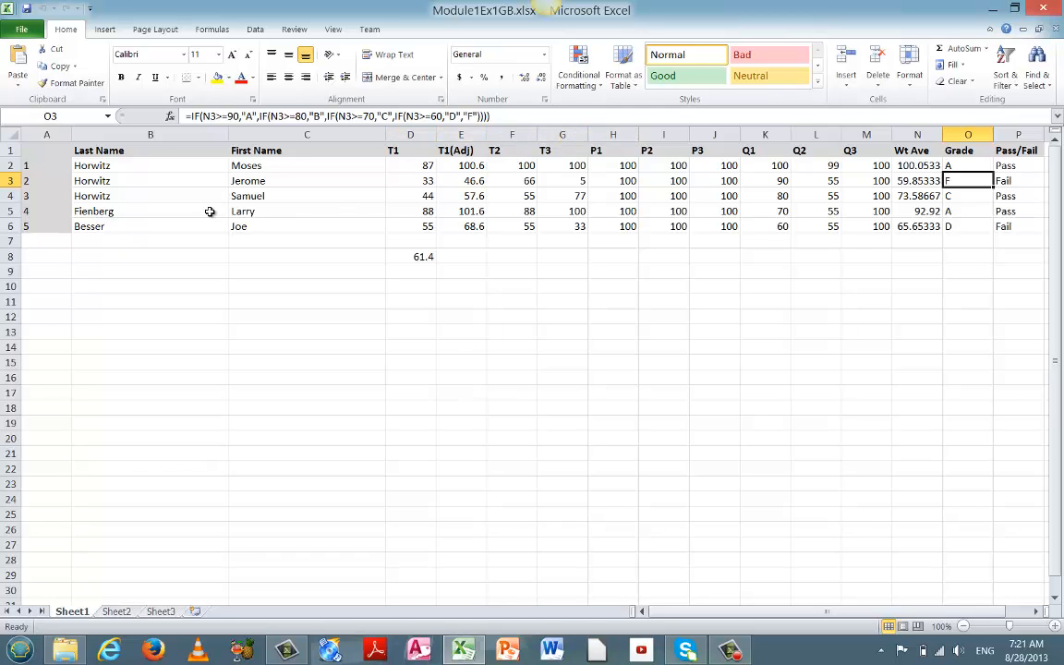
Step: Examine the gradebook table's overall range, its column headings, the student names and the test, P and Q scores
left_click_drag(48, 151, 893, 192)
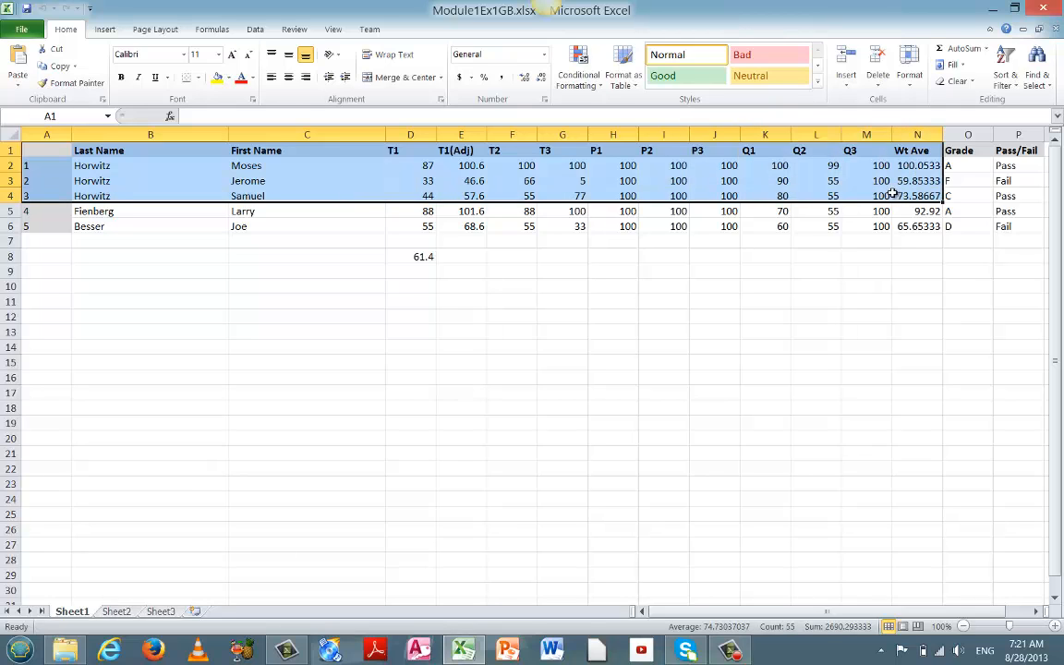
left_click(492, 318)
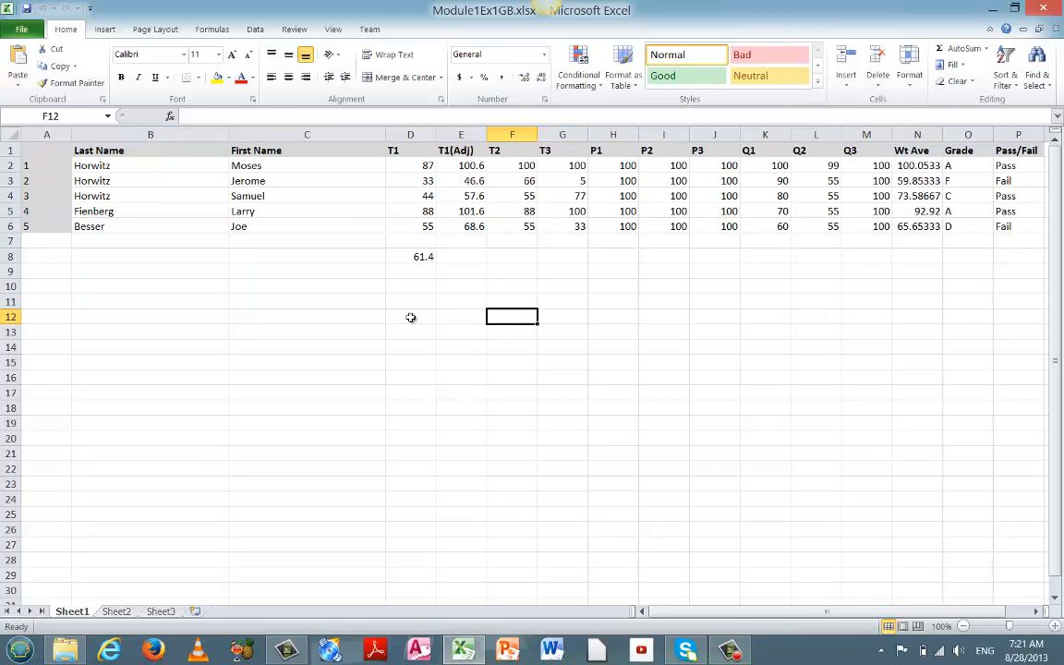
left_click_drag(47, 153, 1023, 234)
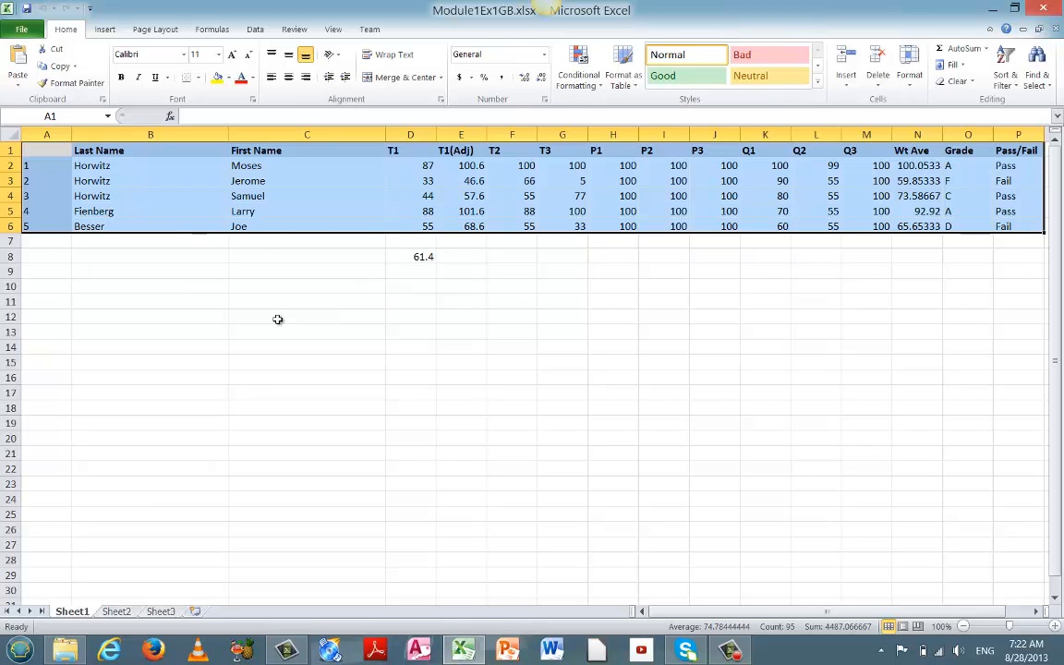
left_click(515, 318)
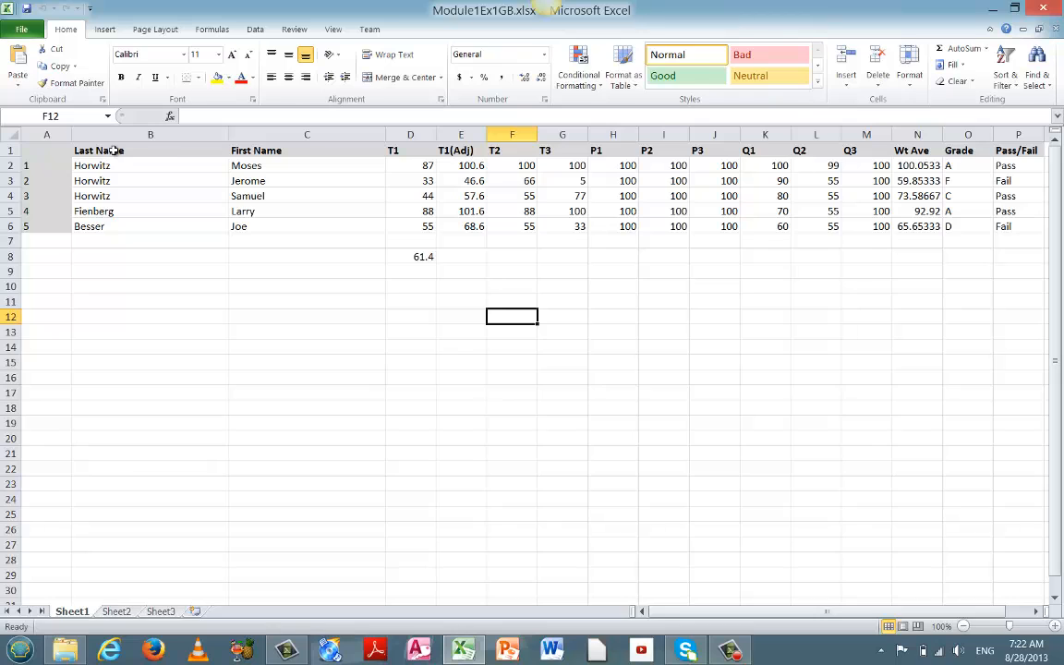
left_click_drag(113, 151, 901, 138)
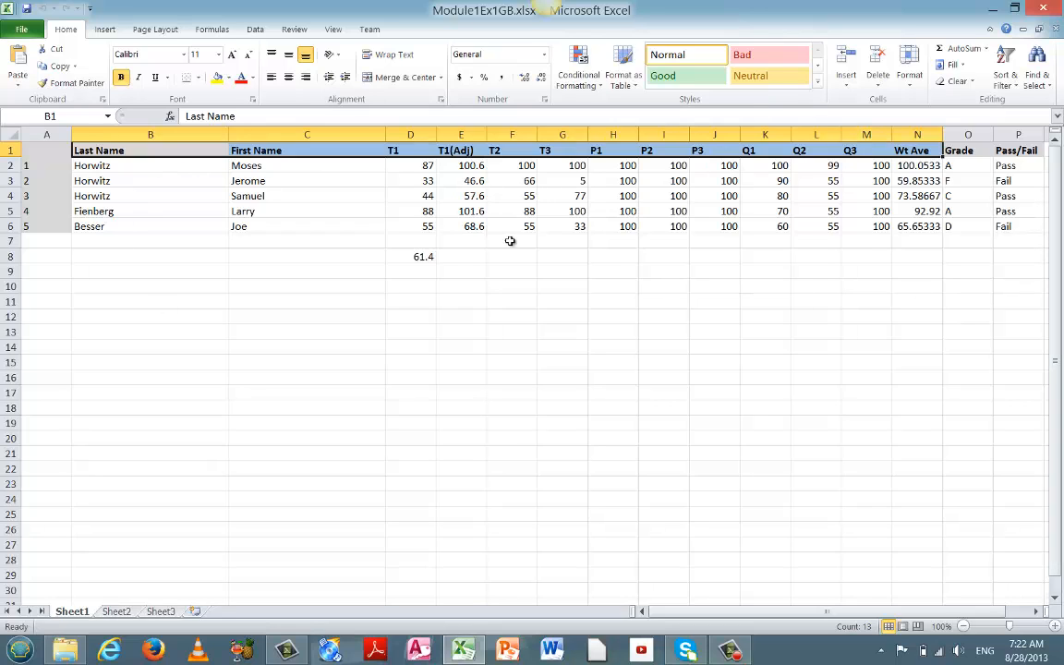
left_click(219, 334)
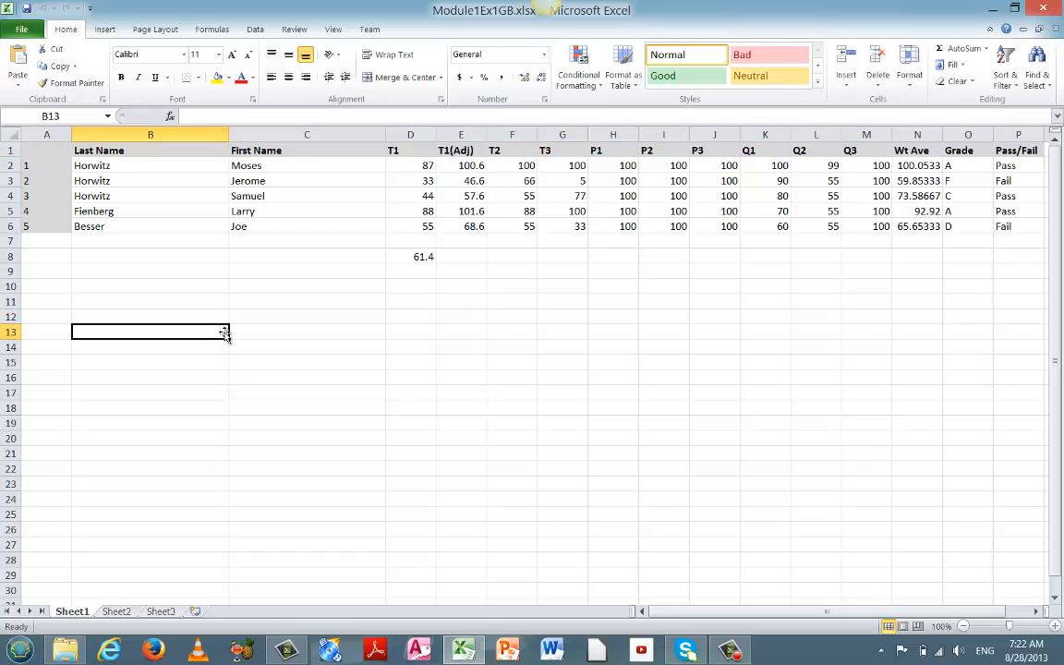
left_click_drag(104, 166, 273, 221)
left_click(519, 299)
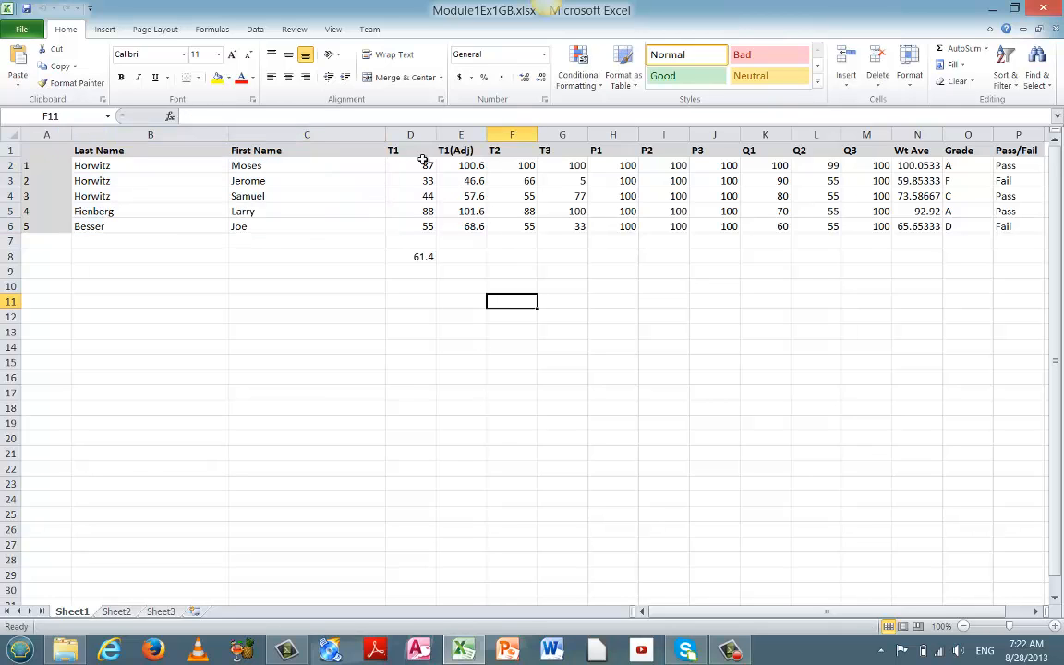
left_click_drag(425, 165, 862, 230)
left_click(684, 410)
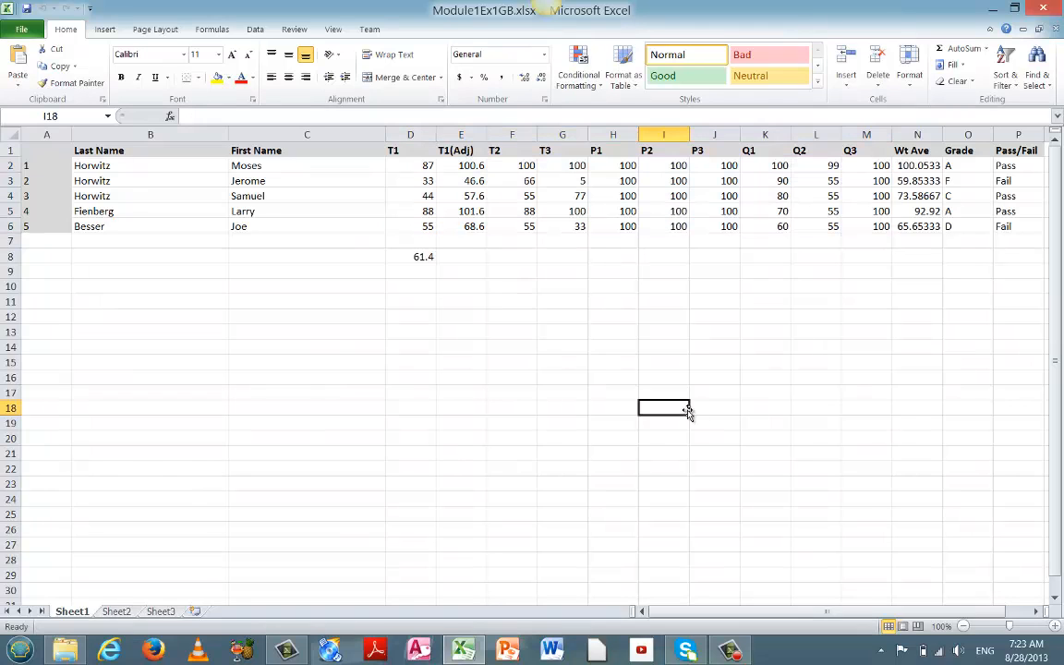
Step: Inspect the adjusted T1 formula in E2, including its target of 75, and the T1 average formula in D8
left_click(471, 166)
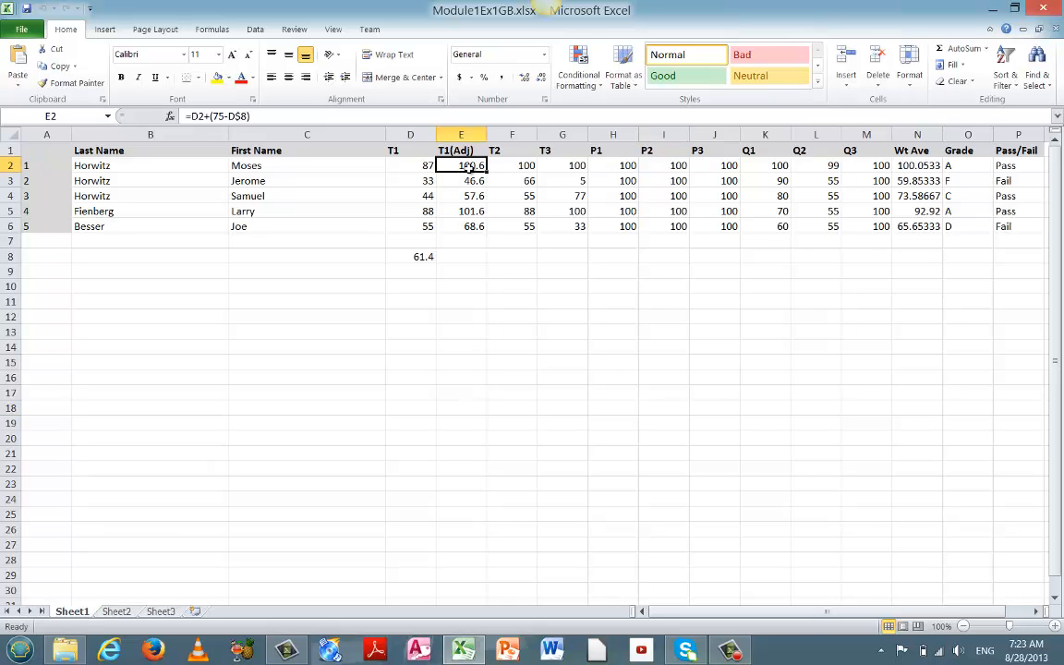
left_click_drag(470, 166, 465, 226)
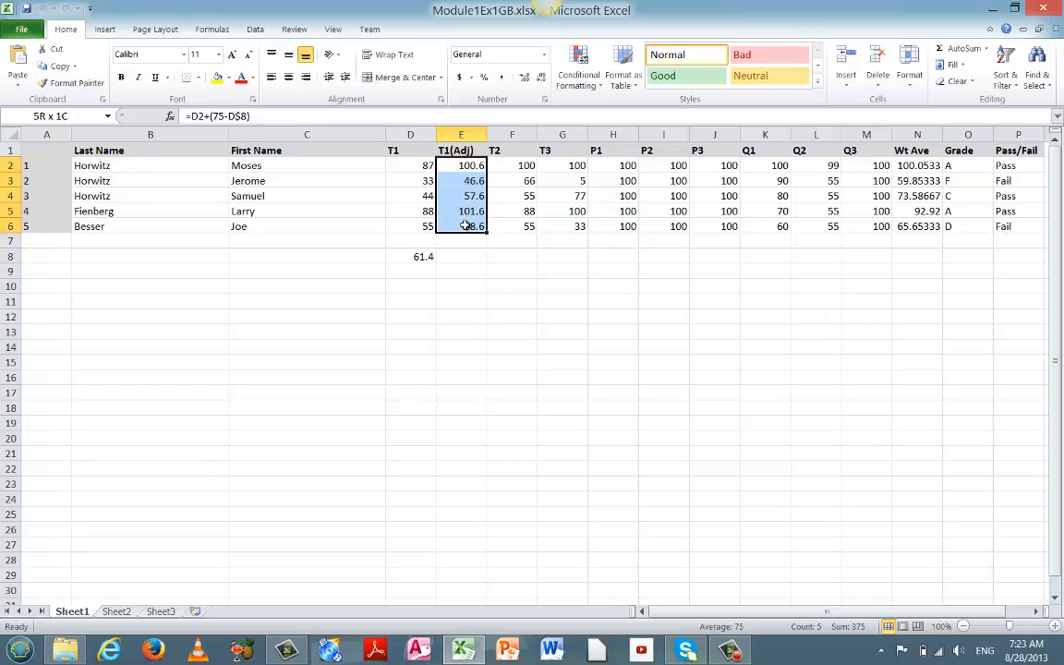
left_click_drag(466, 225, 465, 227)
left_click(422, 258)
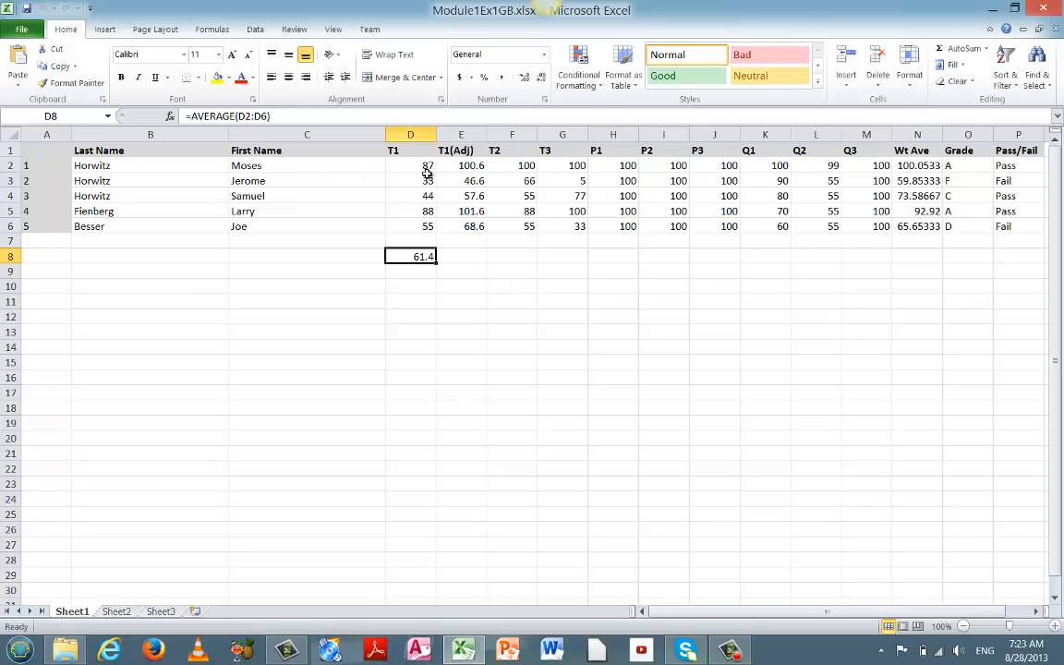
left_click_drag(429, 171, 434, 206)
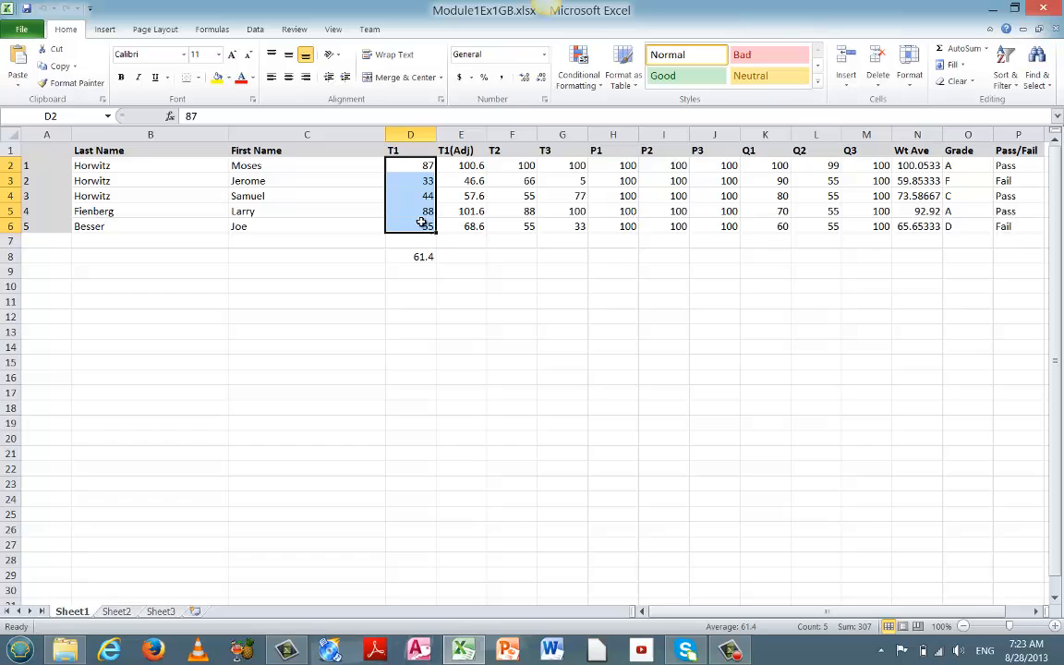
left_click(469, 166)
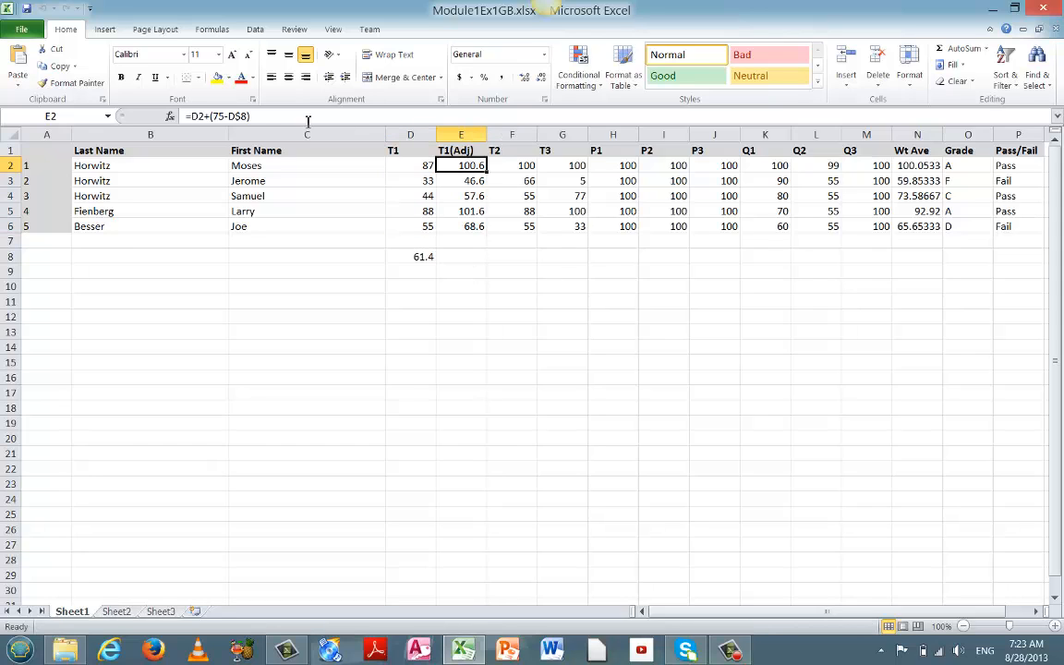
left_click_drag(224, 116, 219, 116)
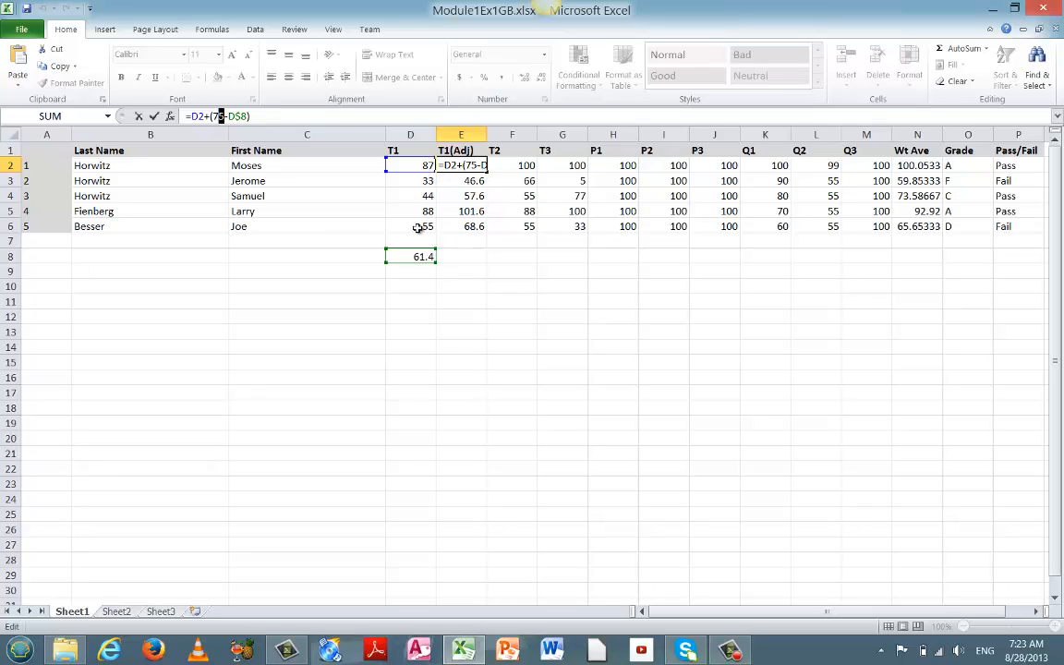
left_click(524, 326)
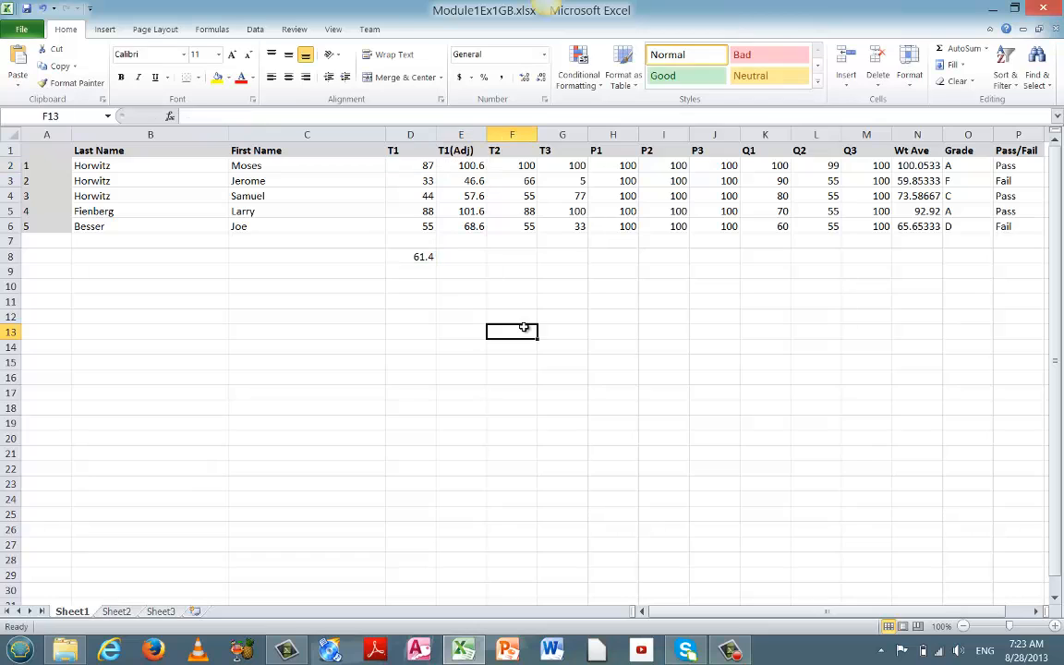
Step: Compare the original T1 scores with the T1(Adj) scores for all students in rows 2 to 6
left_click(421, 165)
left_click_drag(421, 166, 465, 217)
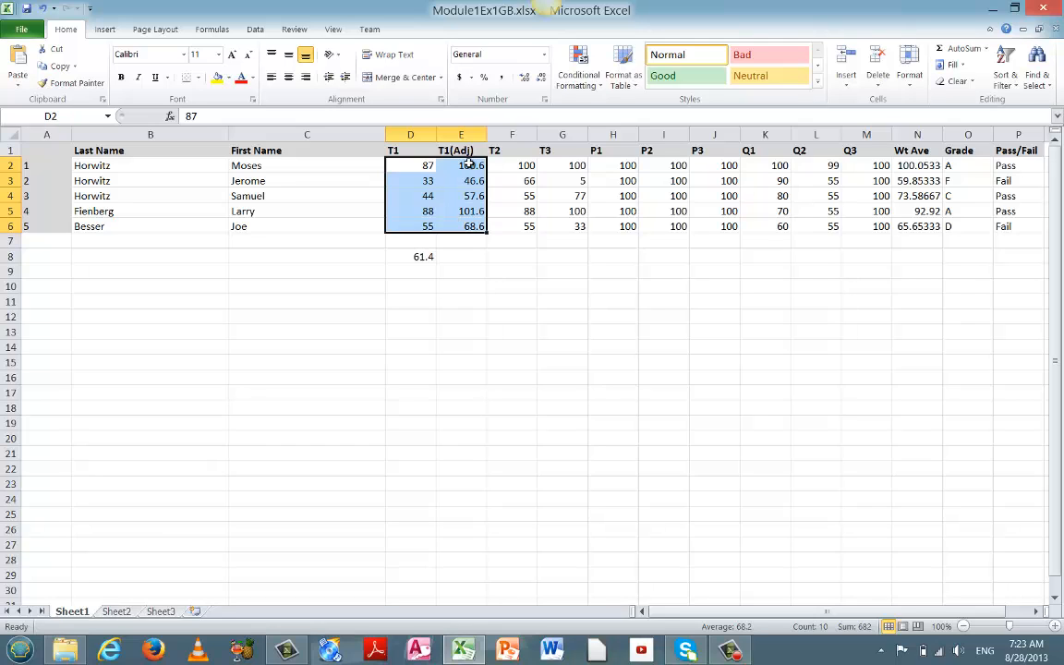
left_click_drag(467, 166, 466, 226)
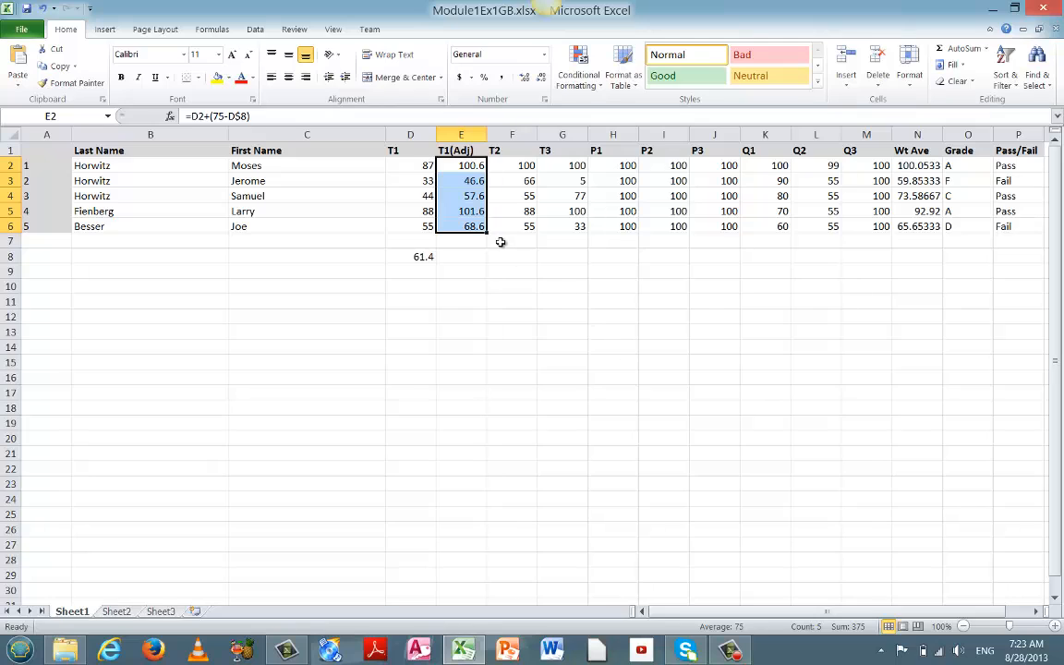
left_click(500, 242)
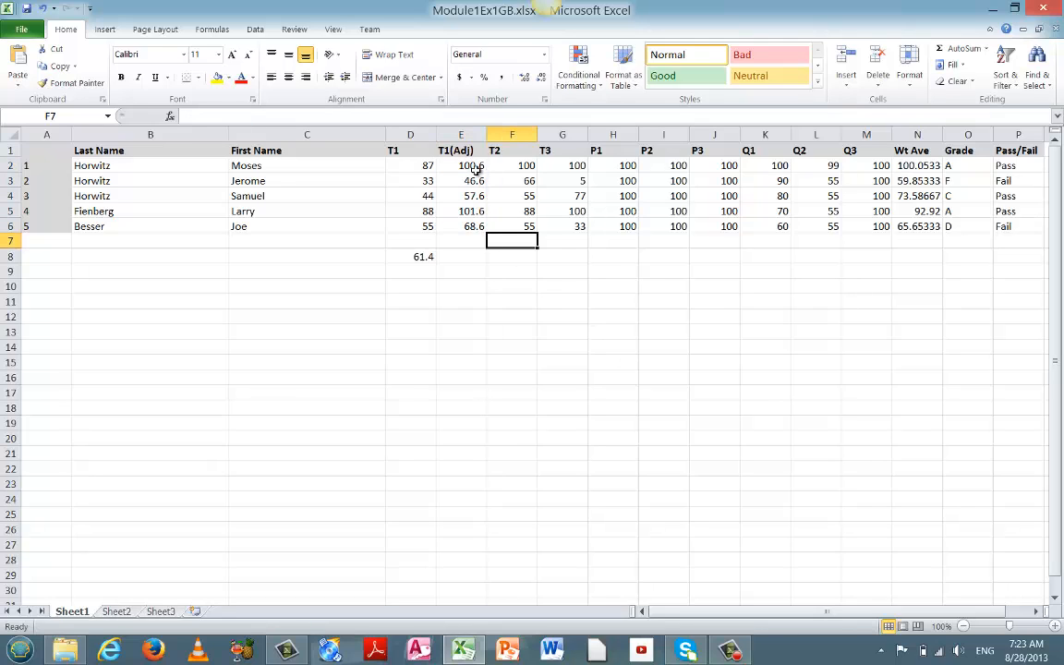
Step: Examine the Wt Ave formula in column N together with the test, P and Q score columns that feed it
left_click_drag(917, 166, 918, 231)
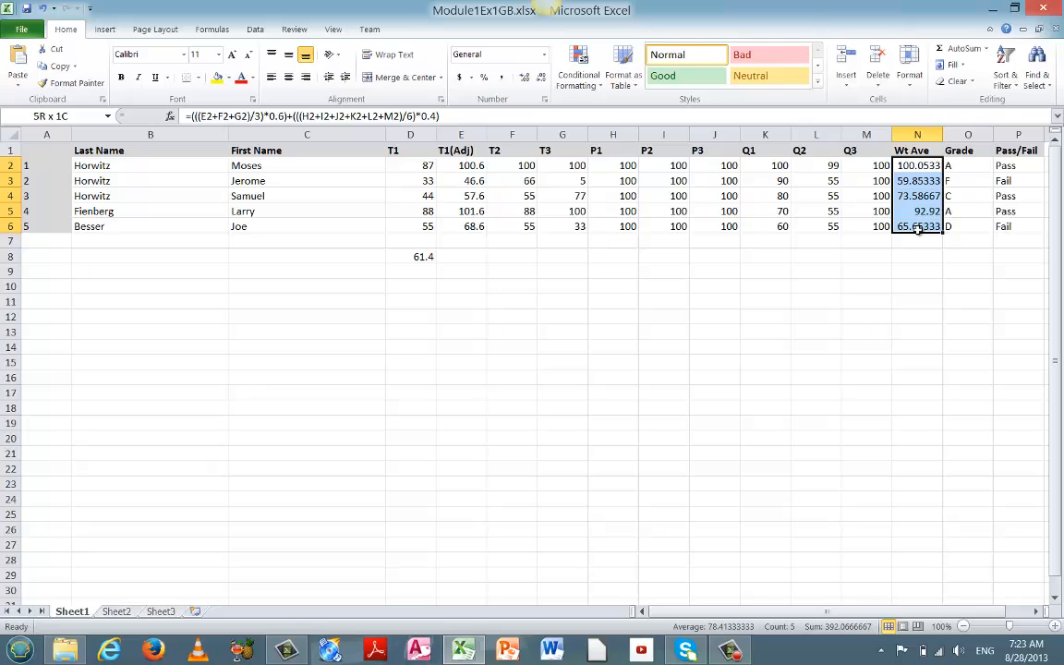
left_click_drag(918, 231, 915, 228)
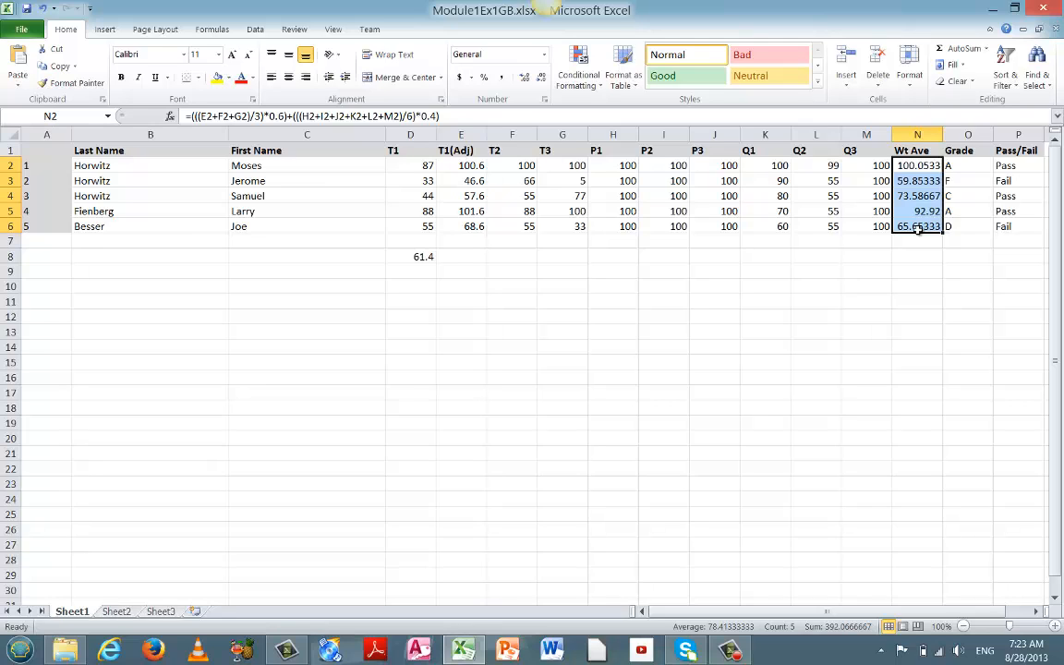
left_click(465, 166)
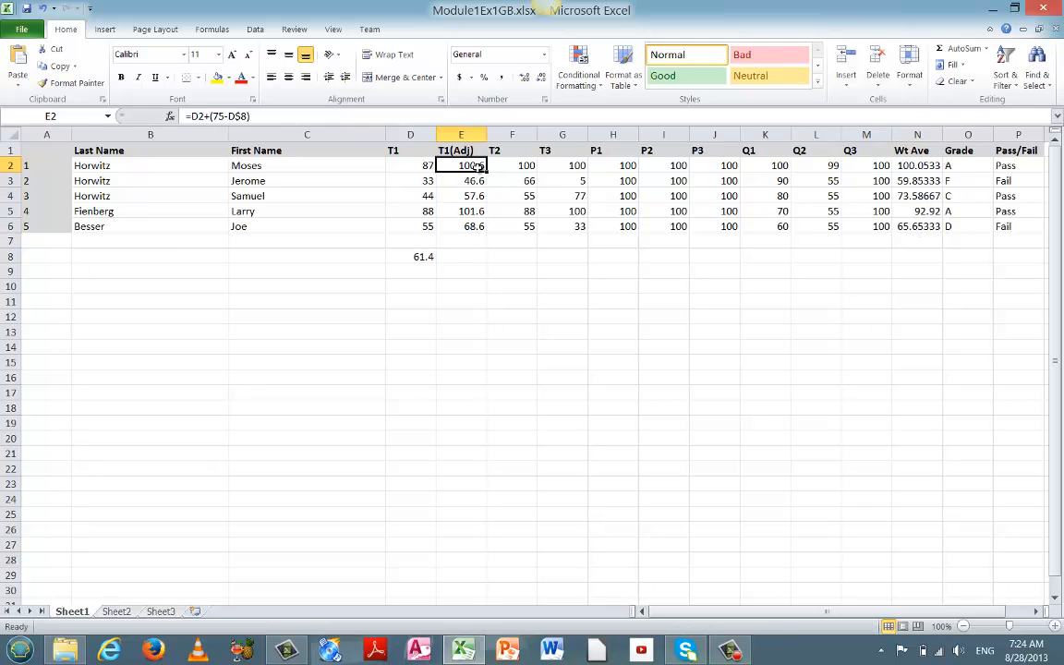
left_click_drag(480, 166, 564, 227)
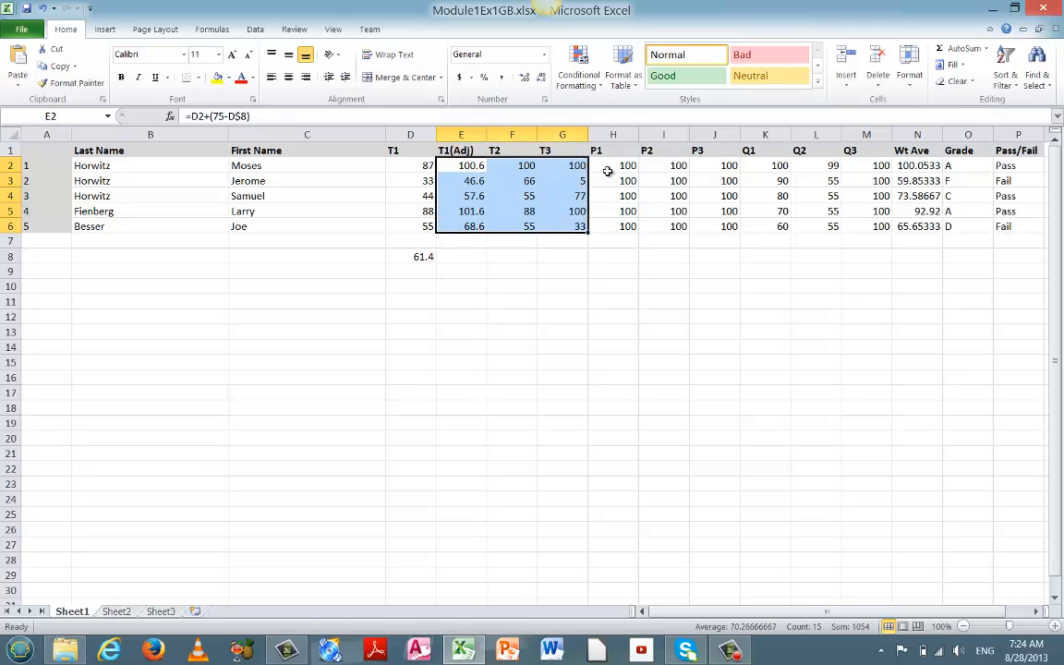
left_click_drag(613, 168, 757, 226)
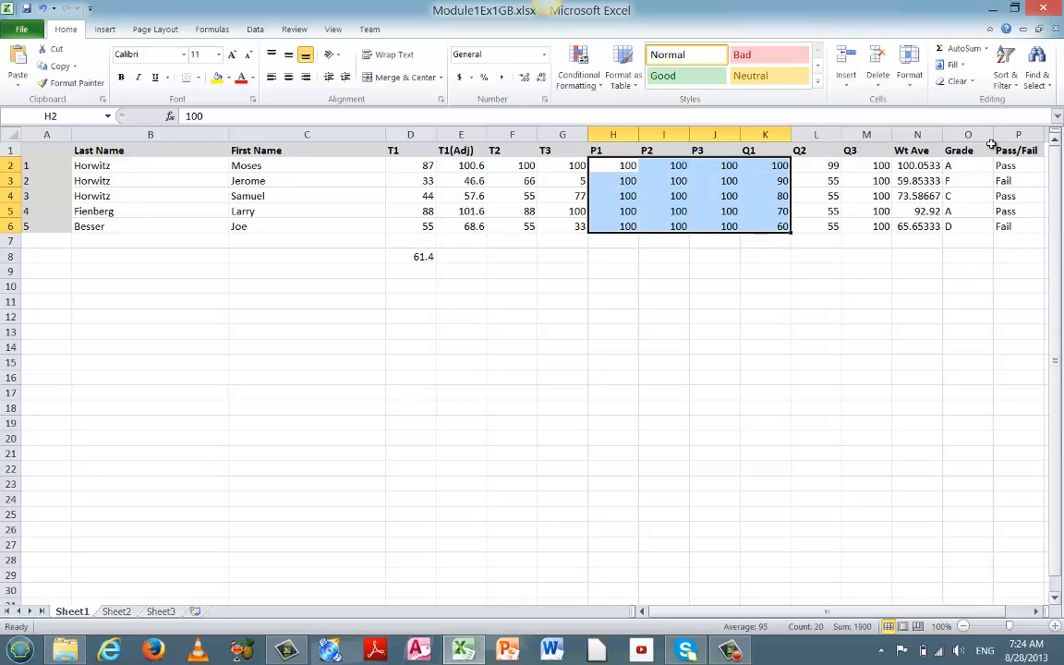
left_click(929, 167)
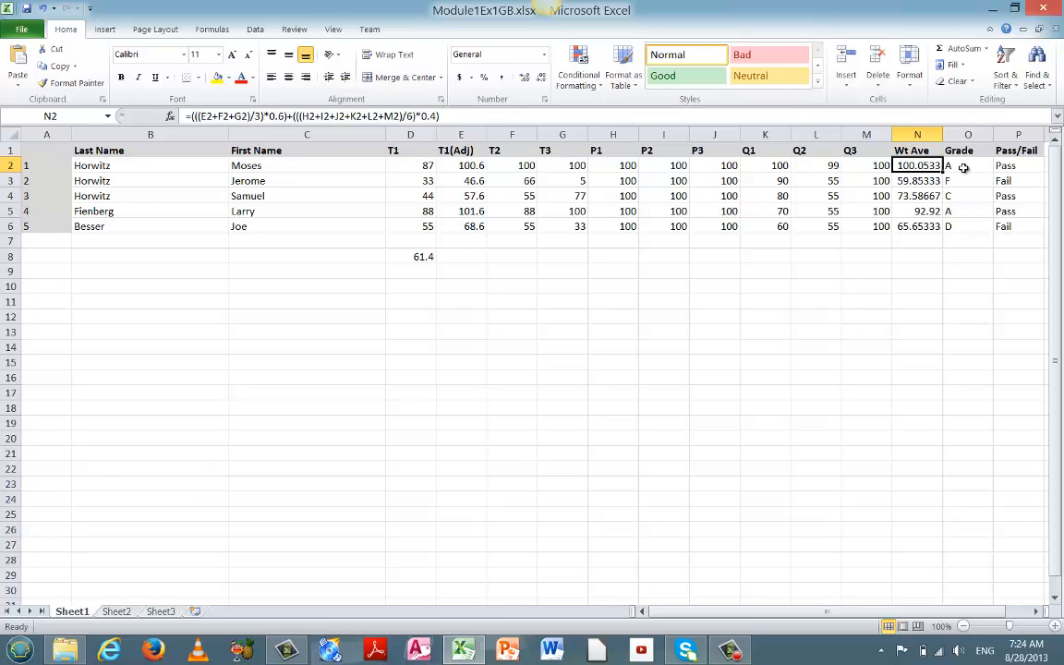
Step: Review the nested IF formula for the letter grade in O2 alongside the formulas in D8 and N2
left_click(964, 168)
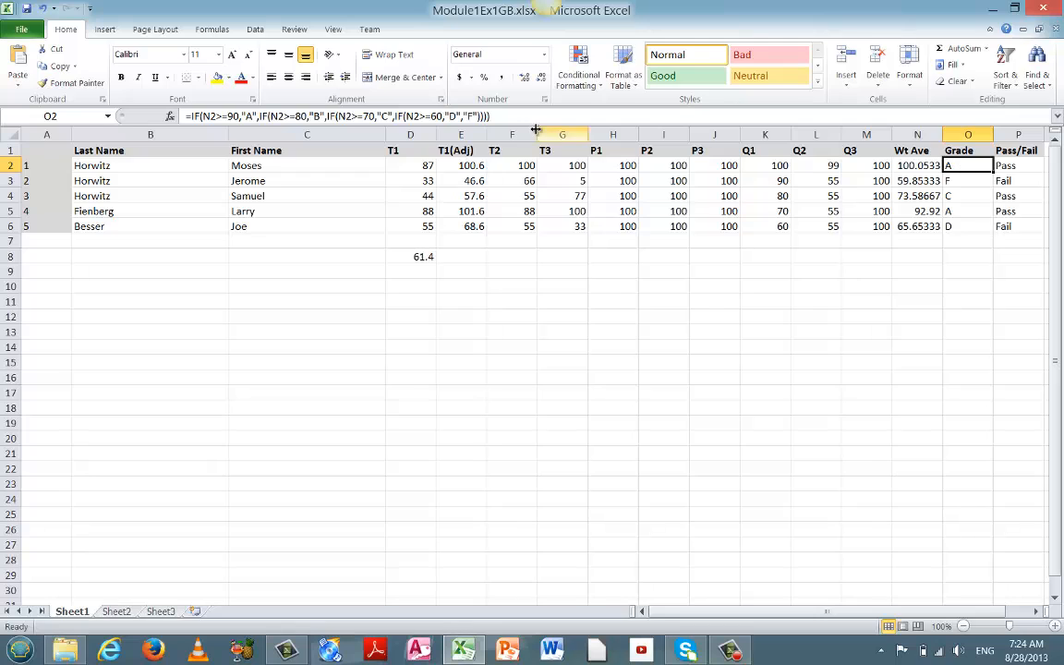
left_click(421, 261)
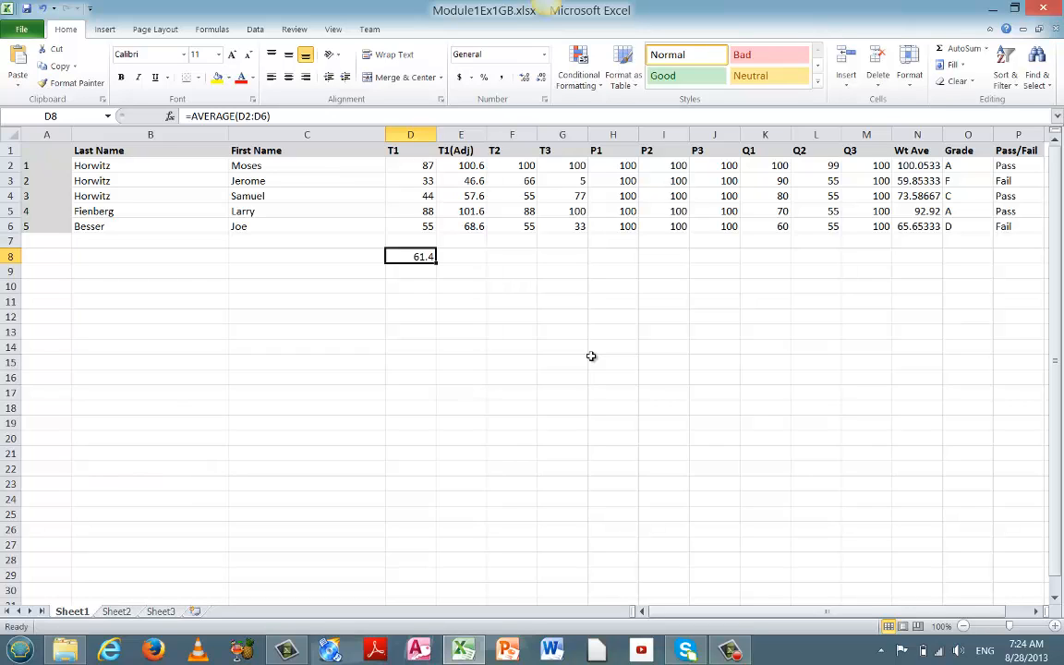
left_click(935, 168)
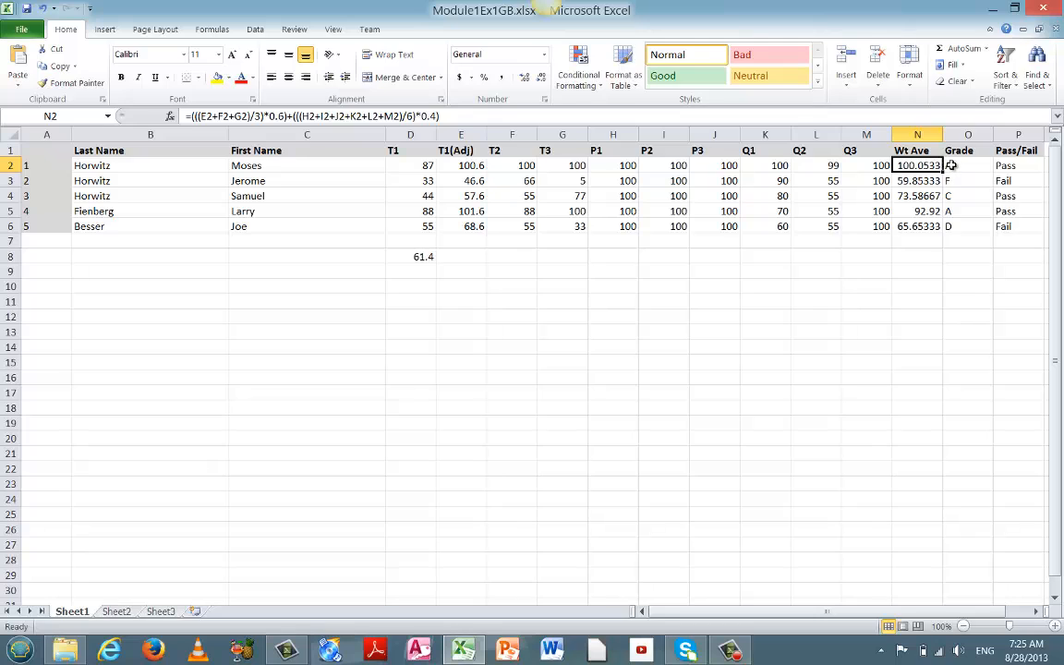
left_click(950, 165)
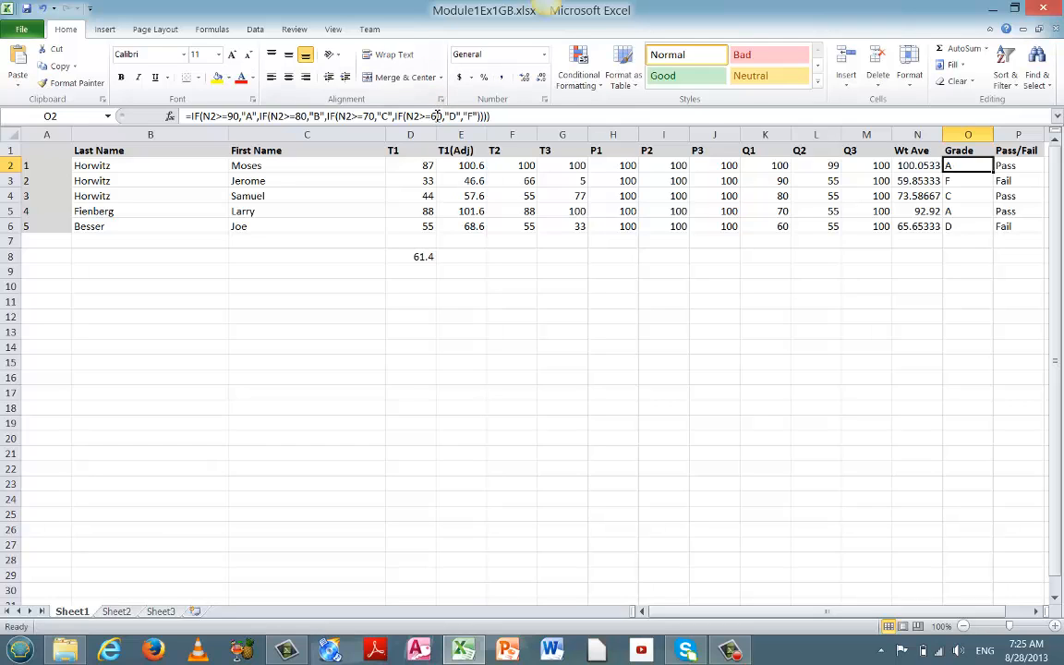
Step: Examine the Pass/Fail IF formulas in P2 and P6 alongside the weighted average in N2 and the letter grade in O2
left_click(907, 166)
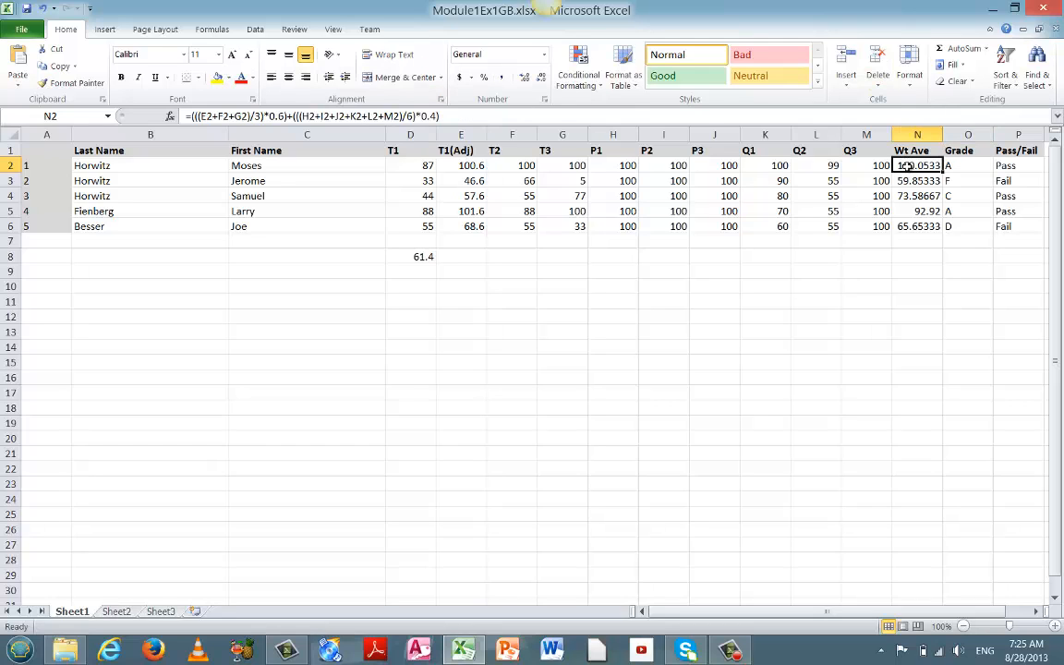
left_click(1025, 165)
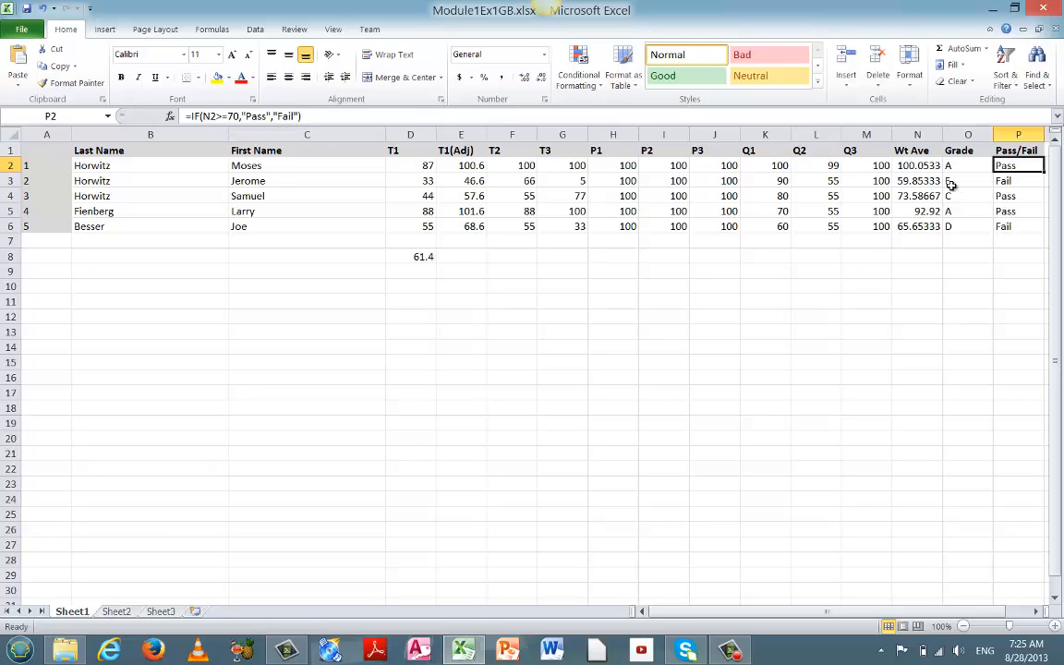
left_click(900, 168)
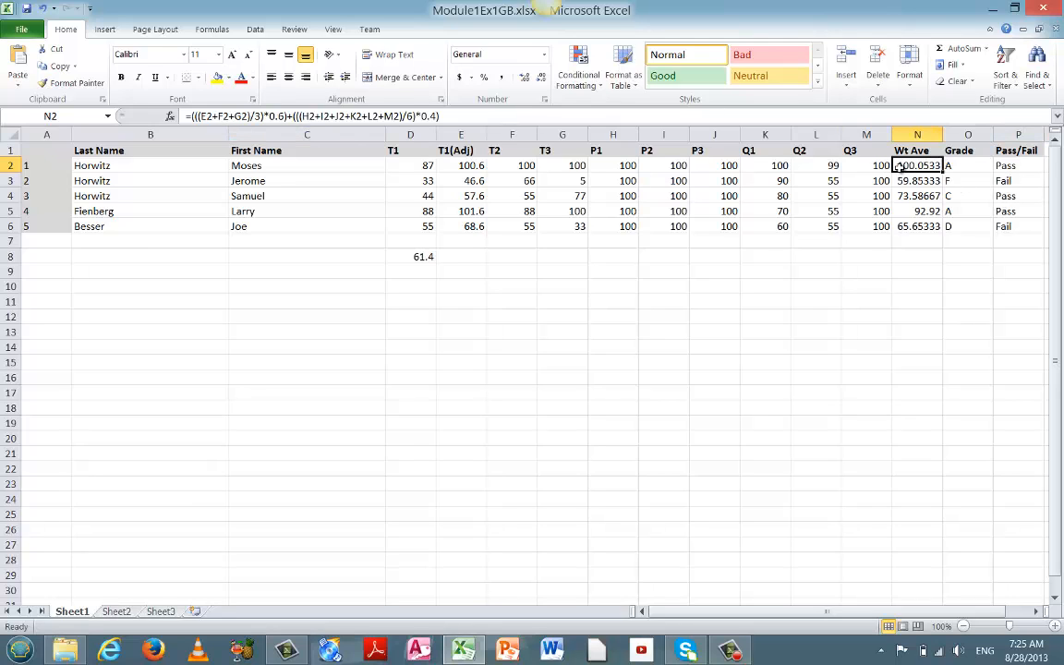
left_click(960, 166)
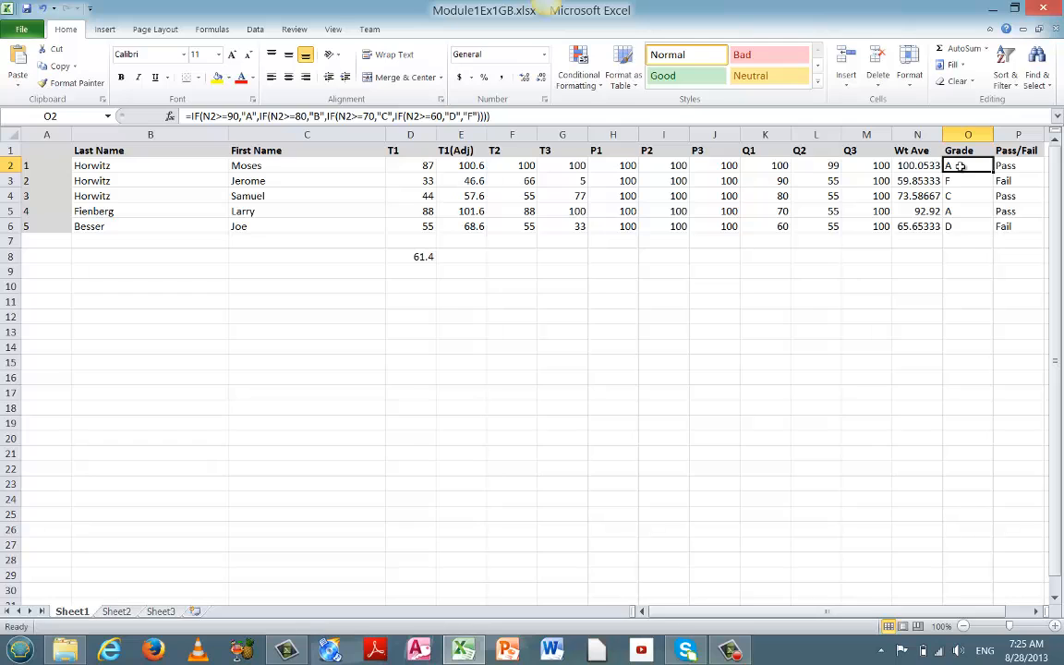
left_click(1007, 227)
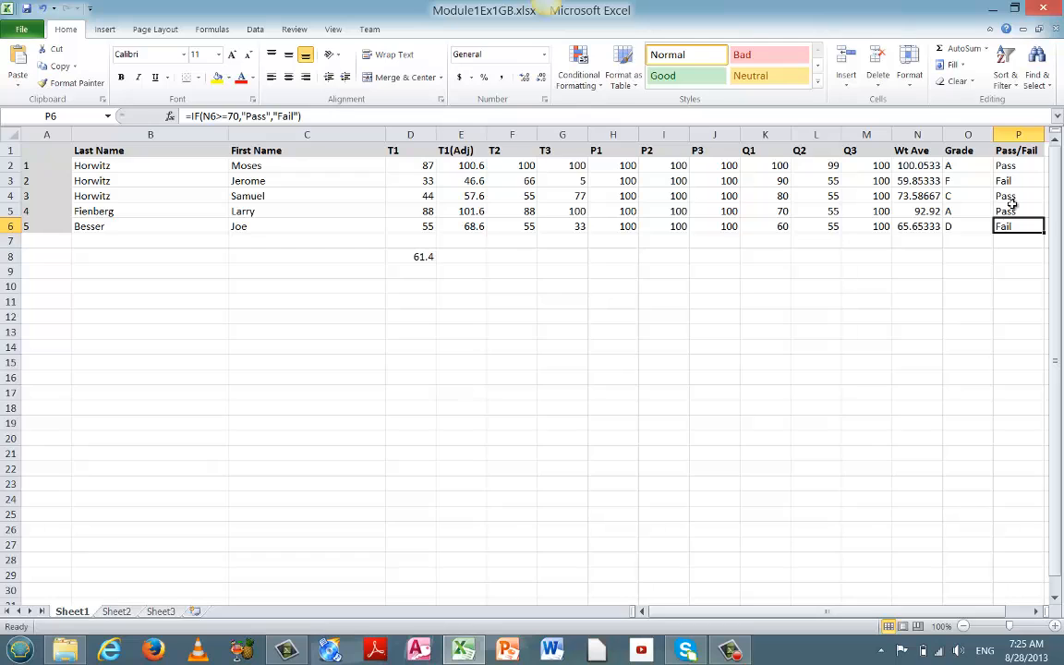
Step: Compare the letter grades in O2:O6 with the Pass/Fail results in P2:P6
left_click(972, 165)
left_click(962, 223, "shift")
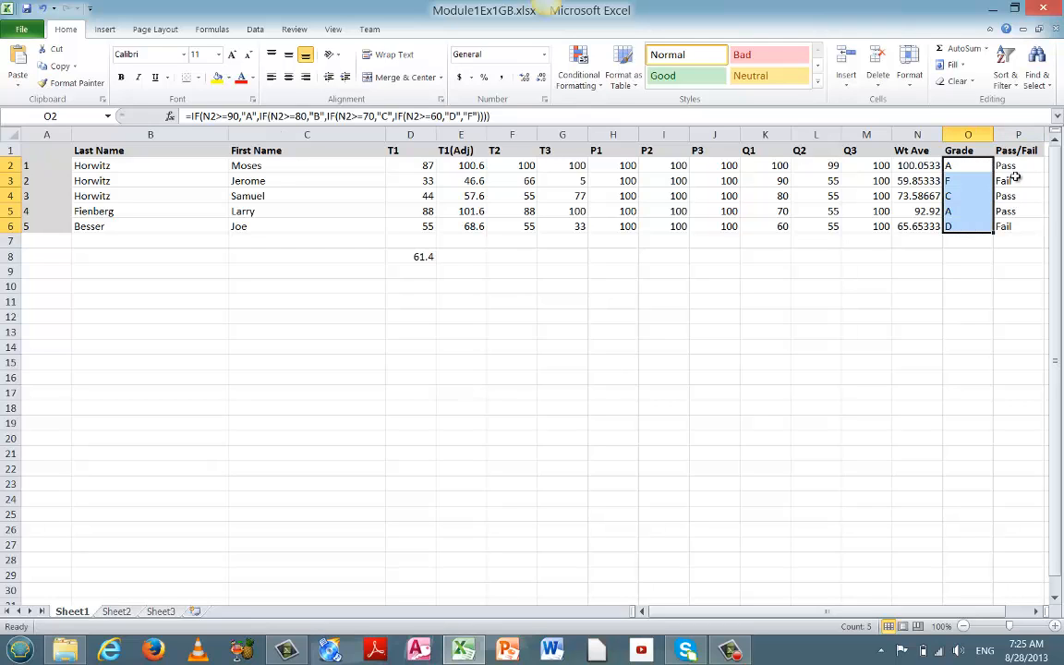
left_click_drag(1017, 171, 1015, 228)
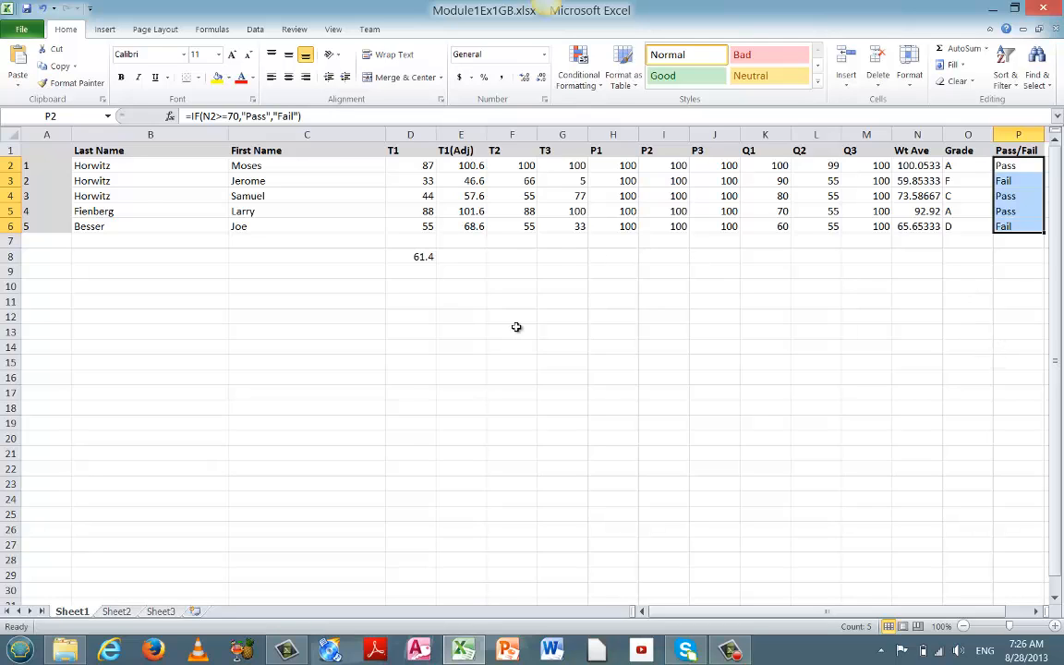
Step: Copy the students' last and first names in B2:C6 and close the Module1Ex1GB.xlsx workbook without saving changes
left_click(89, 166)
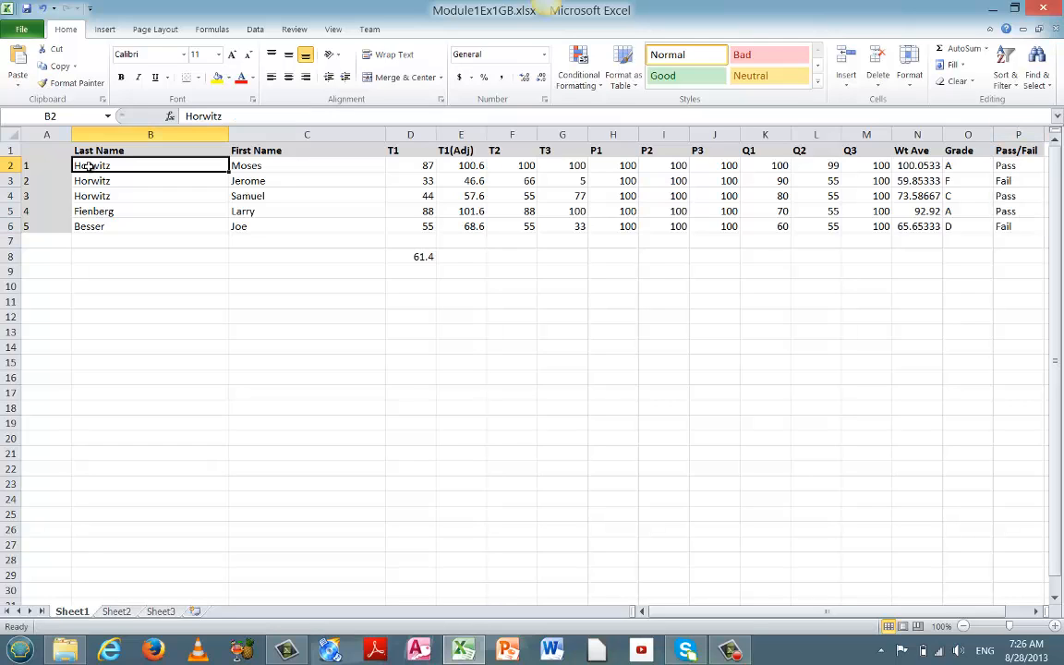
left_click_drag(89, 166, 238, 227)
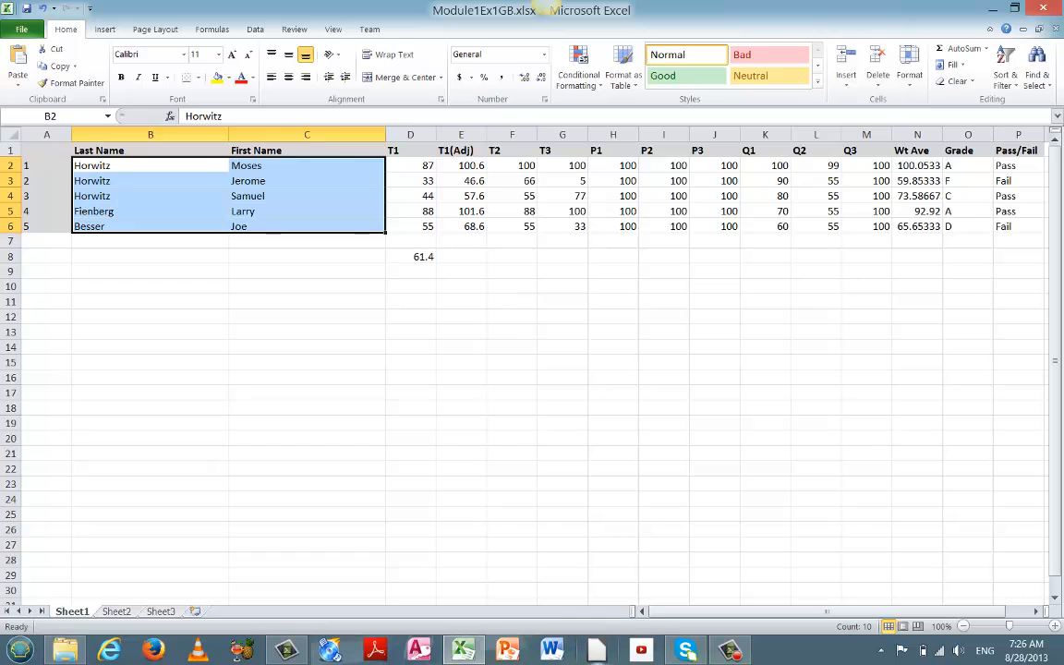
key("ctrl+c")
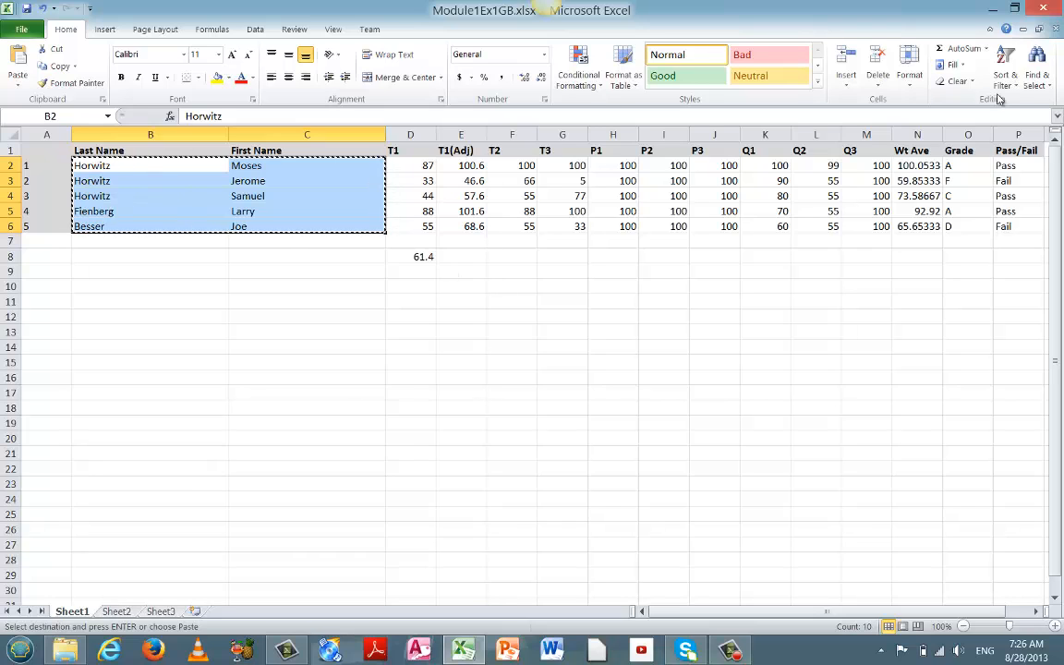
left_click(1047, 11)
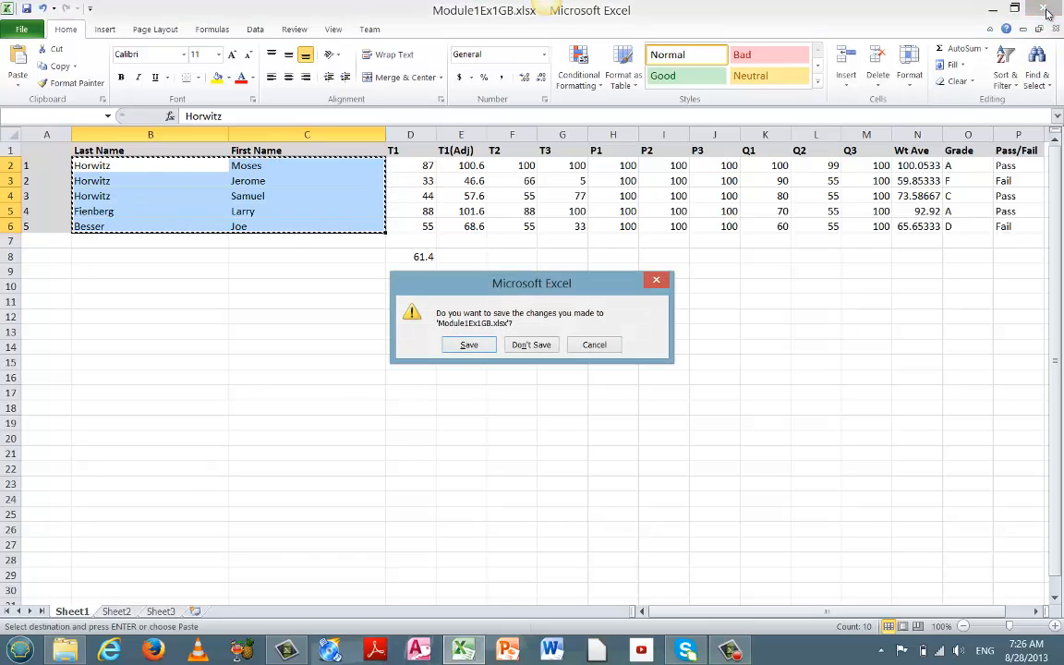
left_click(536, 346)
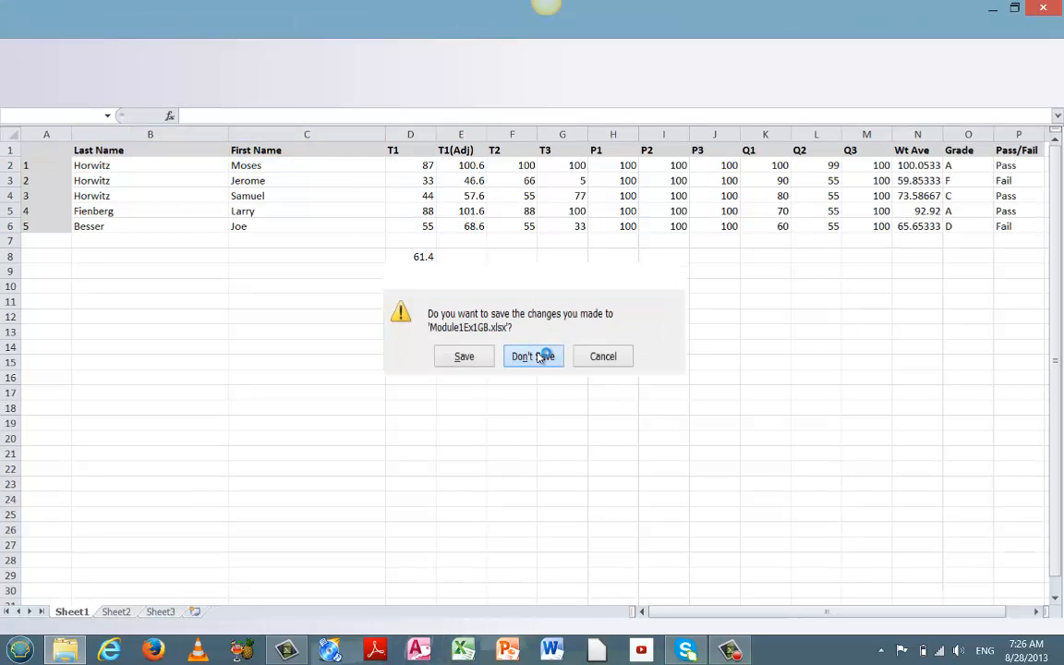